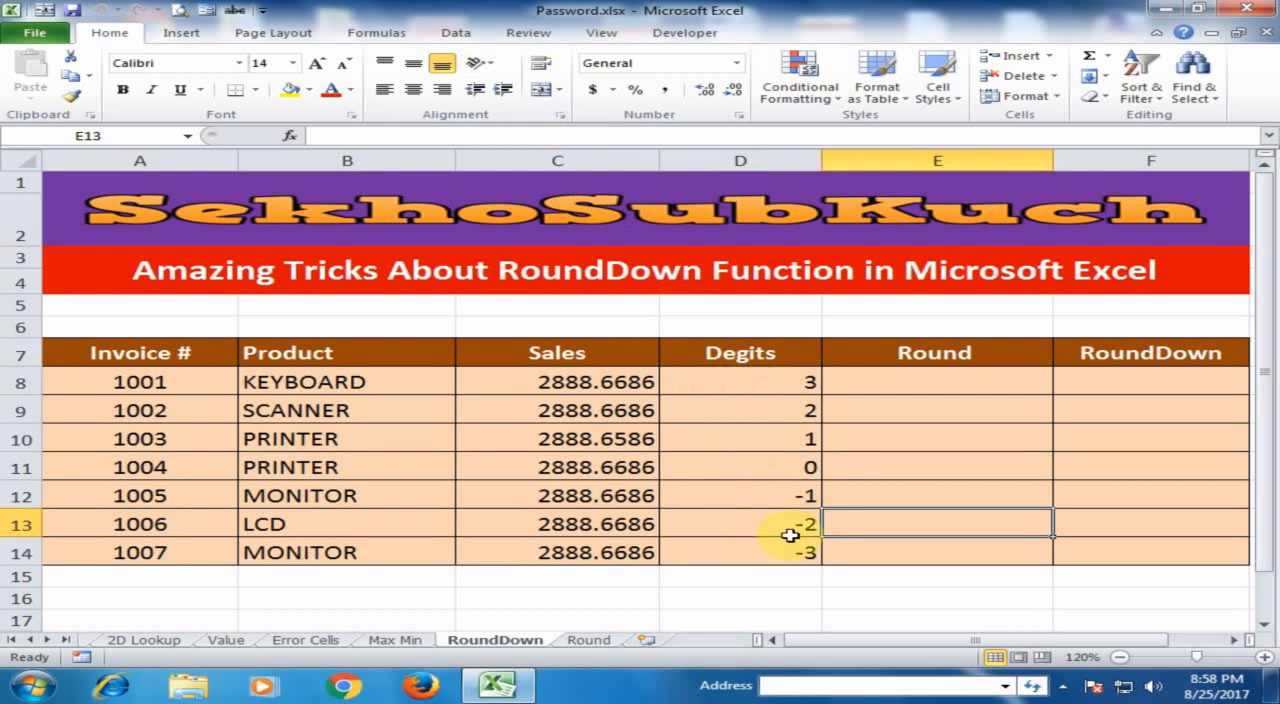
Enter the formula =ROUND(C8,D8) in cell E8 to round the first Sales value by its Degits value.
left_click(893, 377)
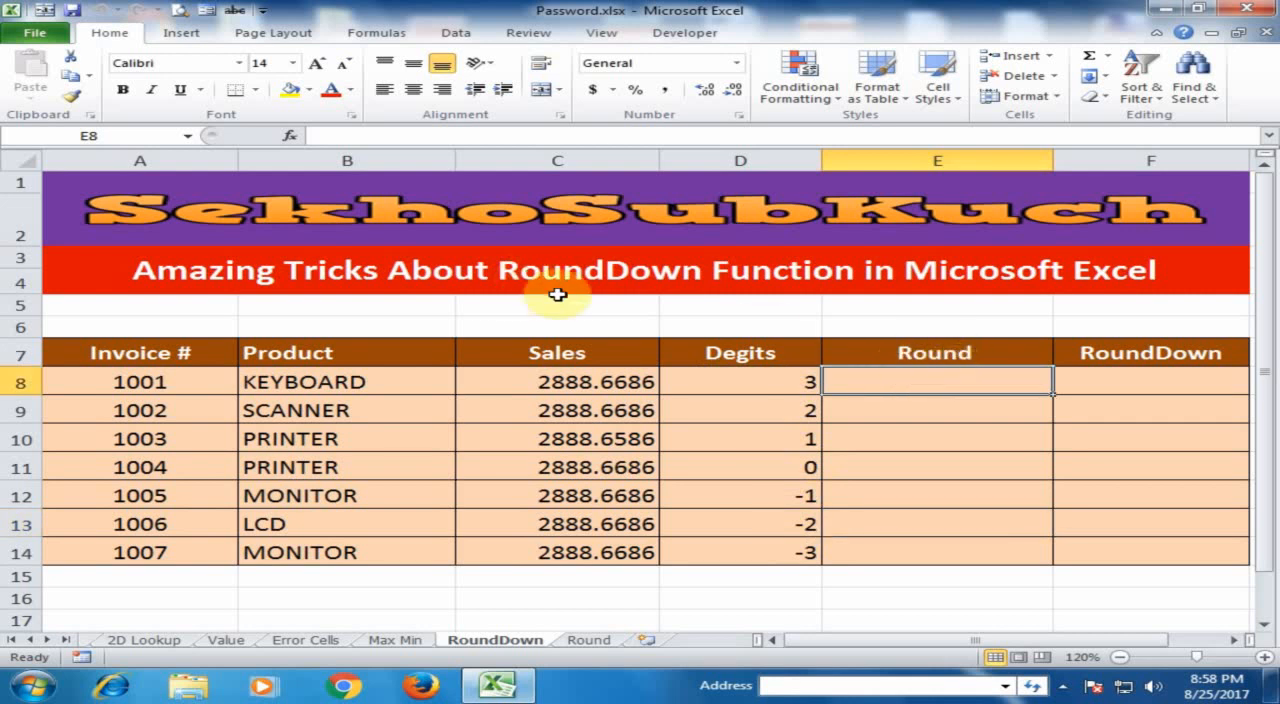
type("=rou")
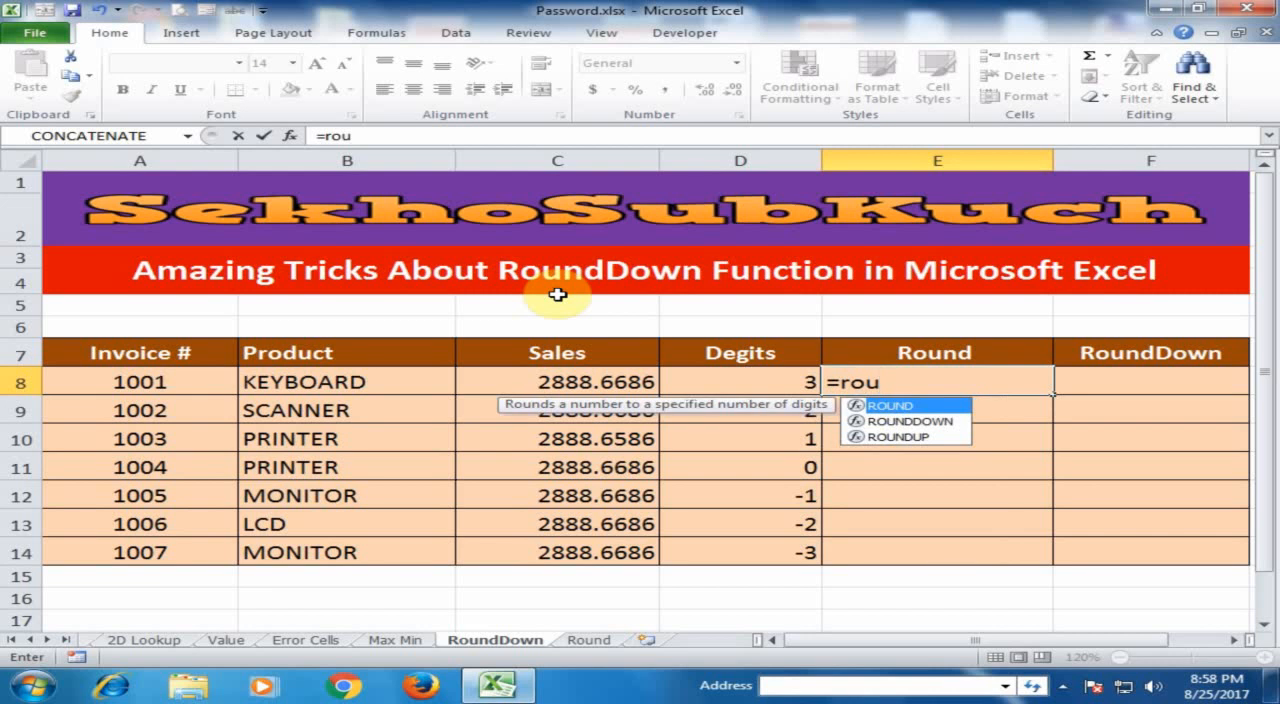
key("Tab")
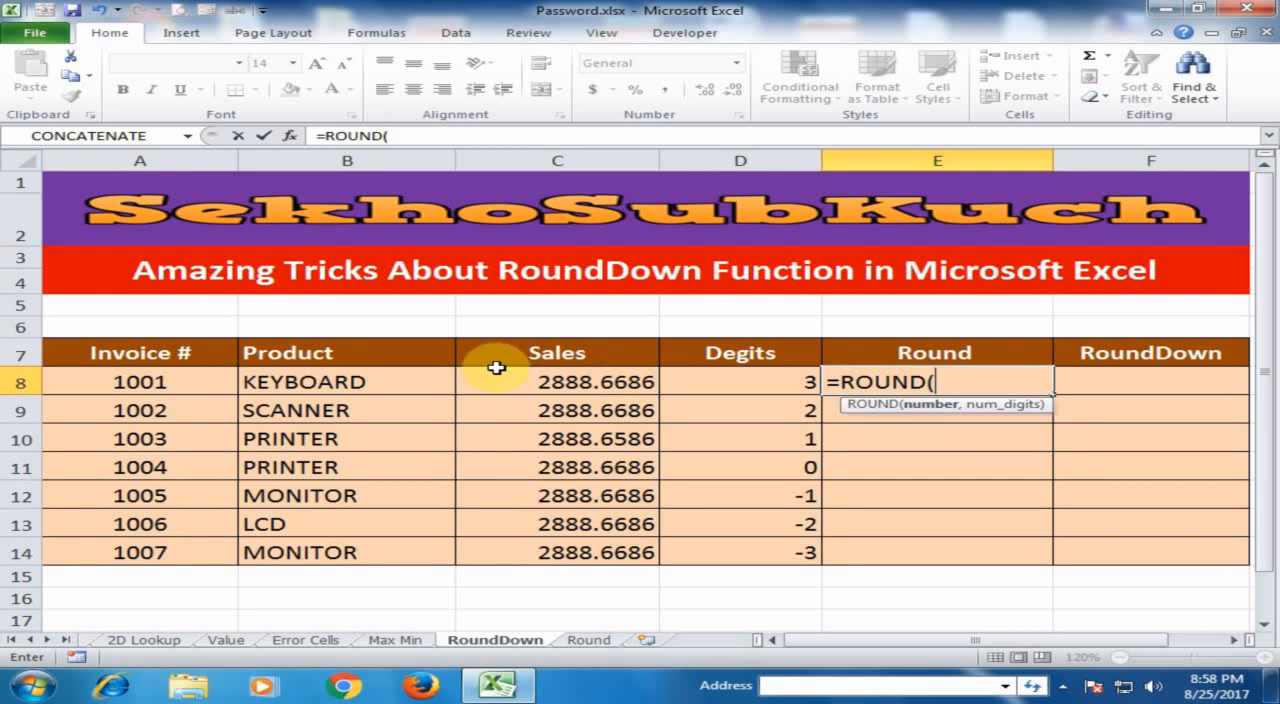
left_click(581, 380)
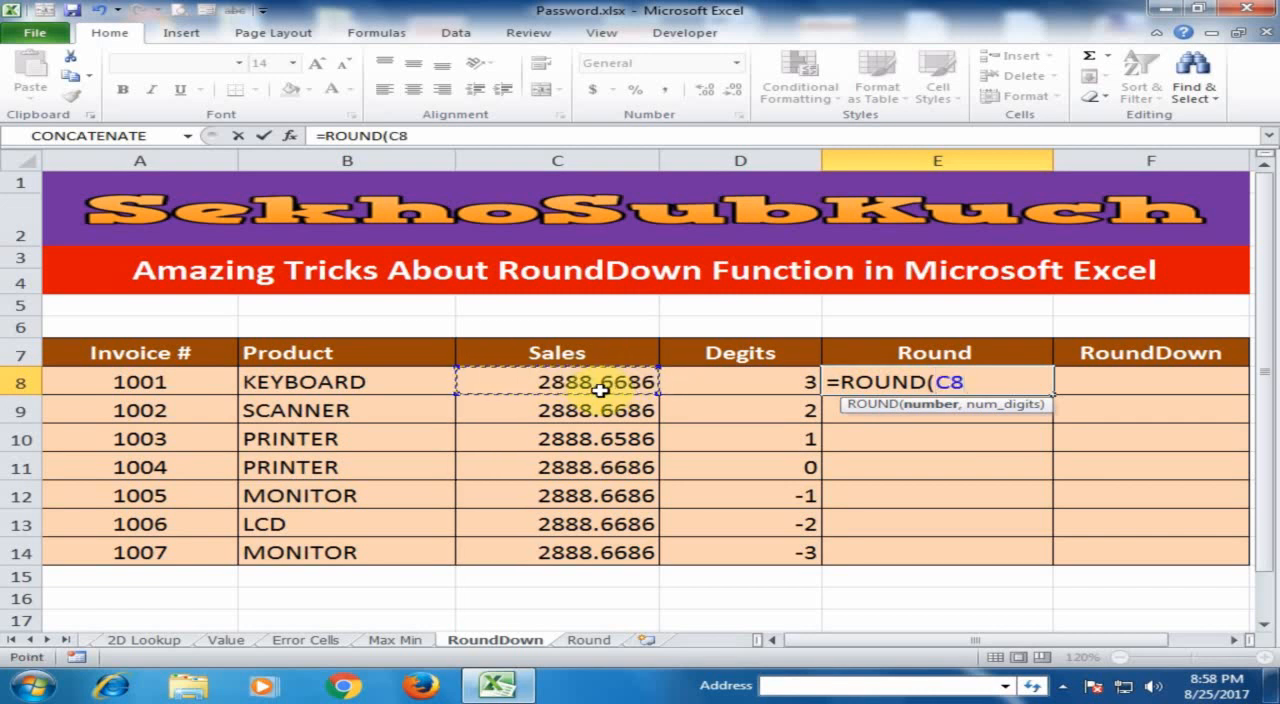
type(",")
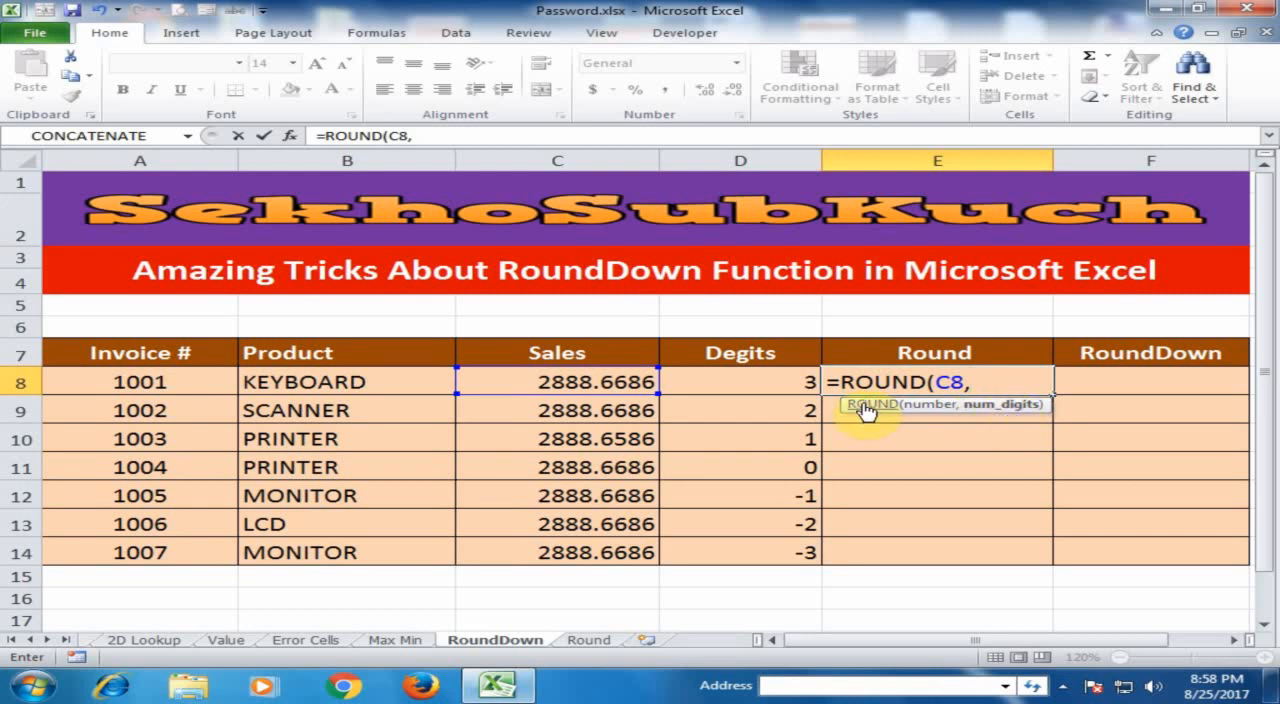
left_click(803, 381)
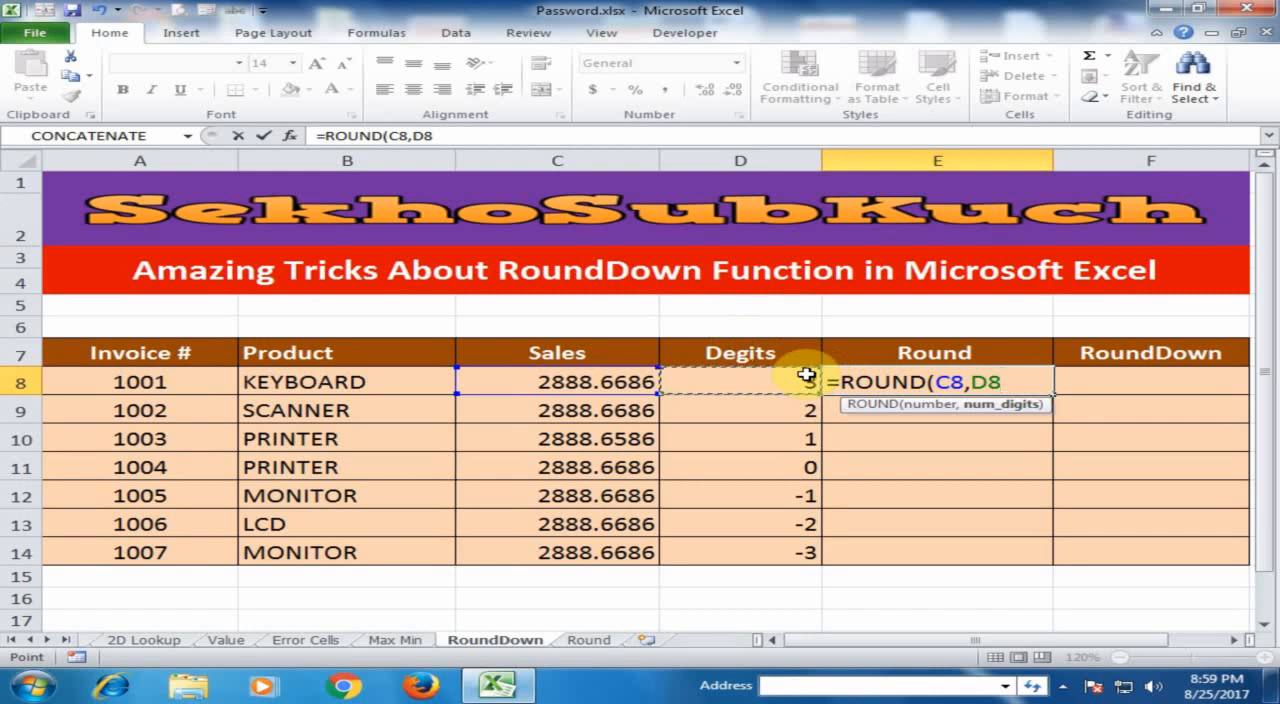
key("Return")
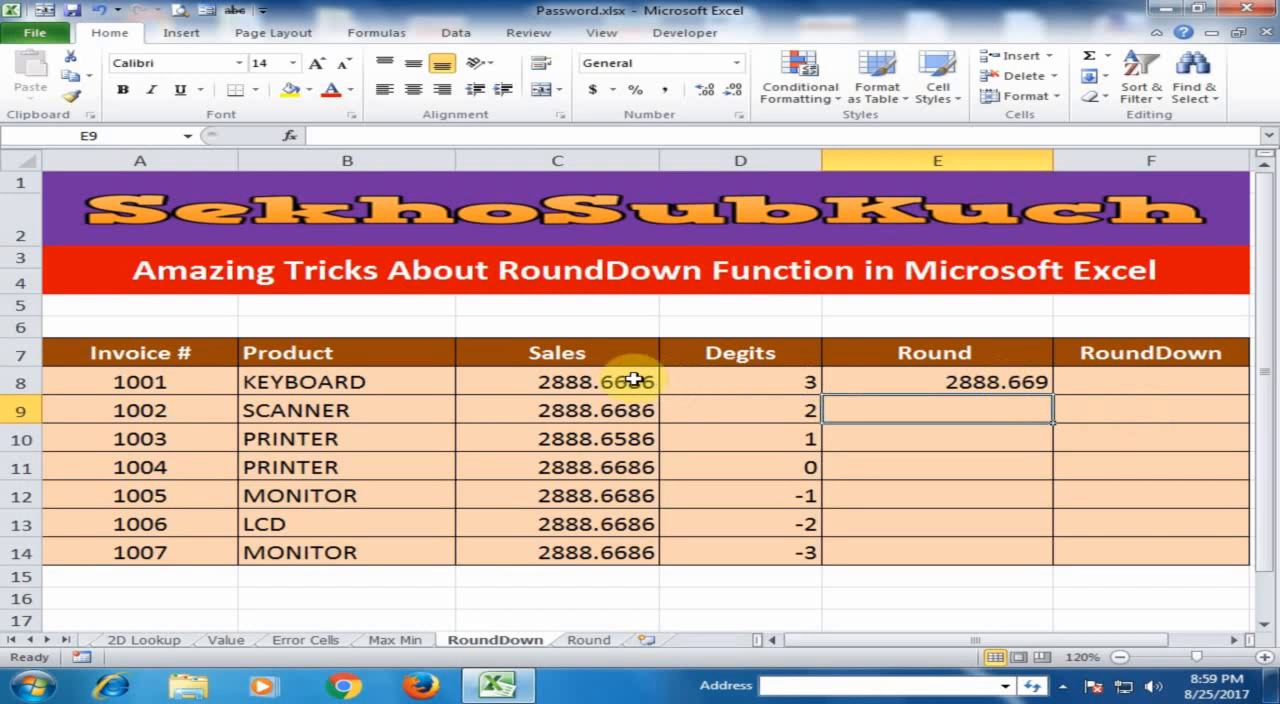
Fill the ROUND formula from E8 down the Round column to E14.
left_click(1035, 383)
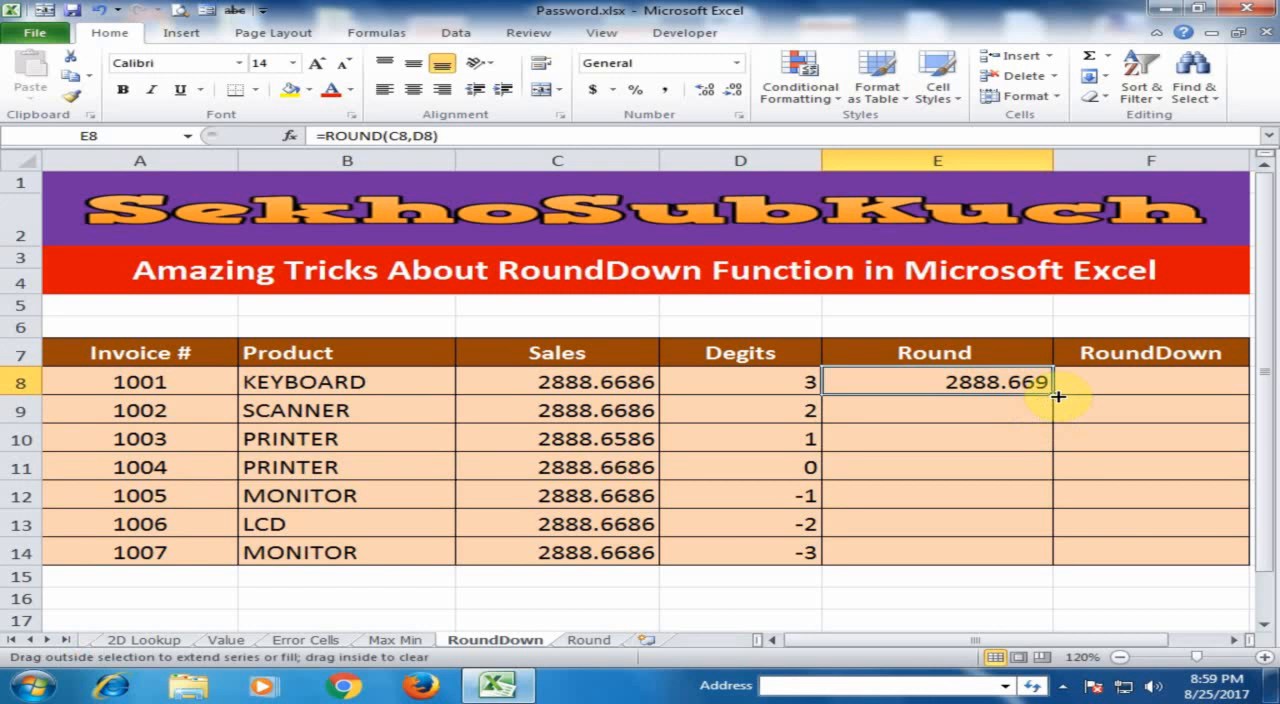
double_click(1058, 396)
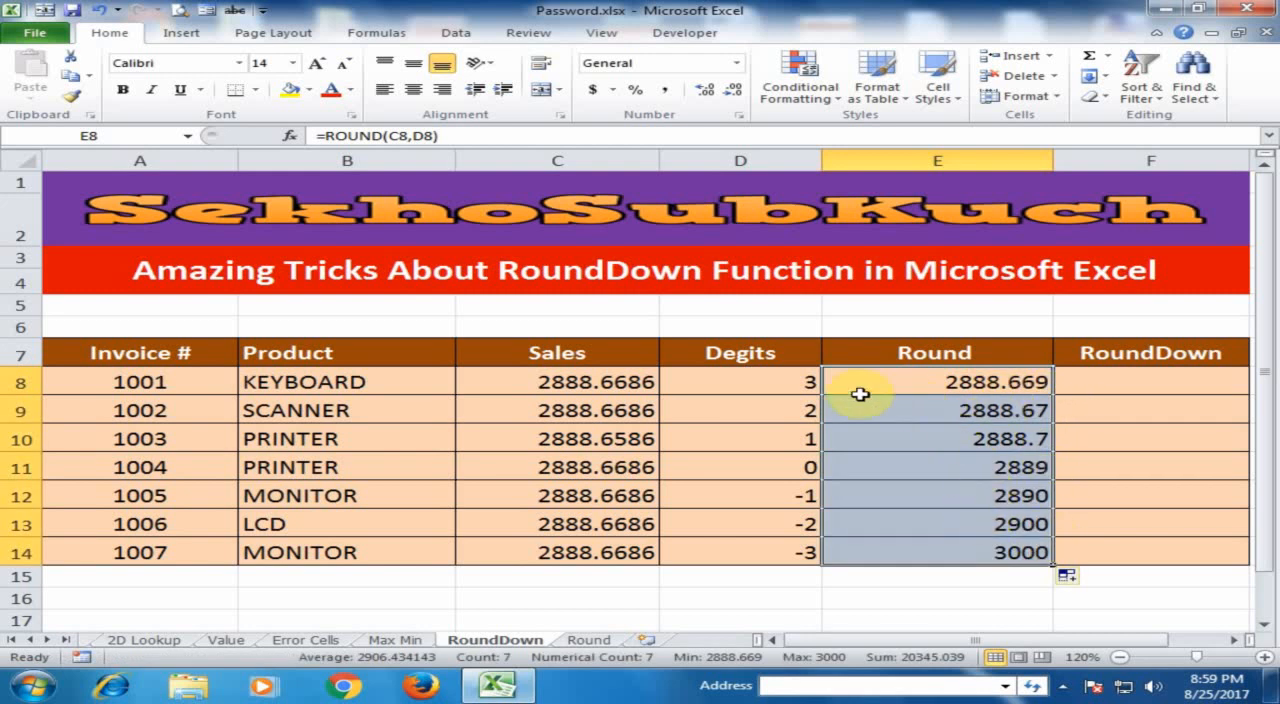
left_click(1038, 406)
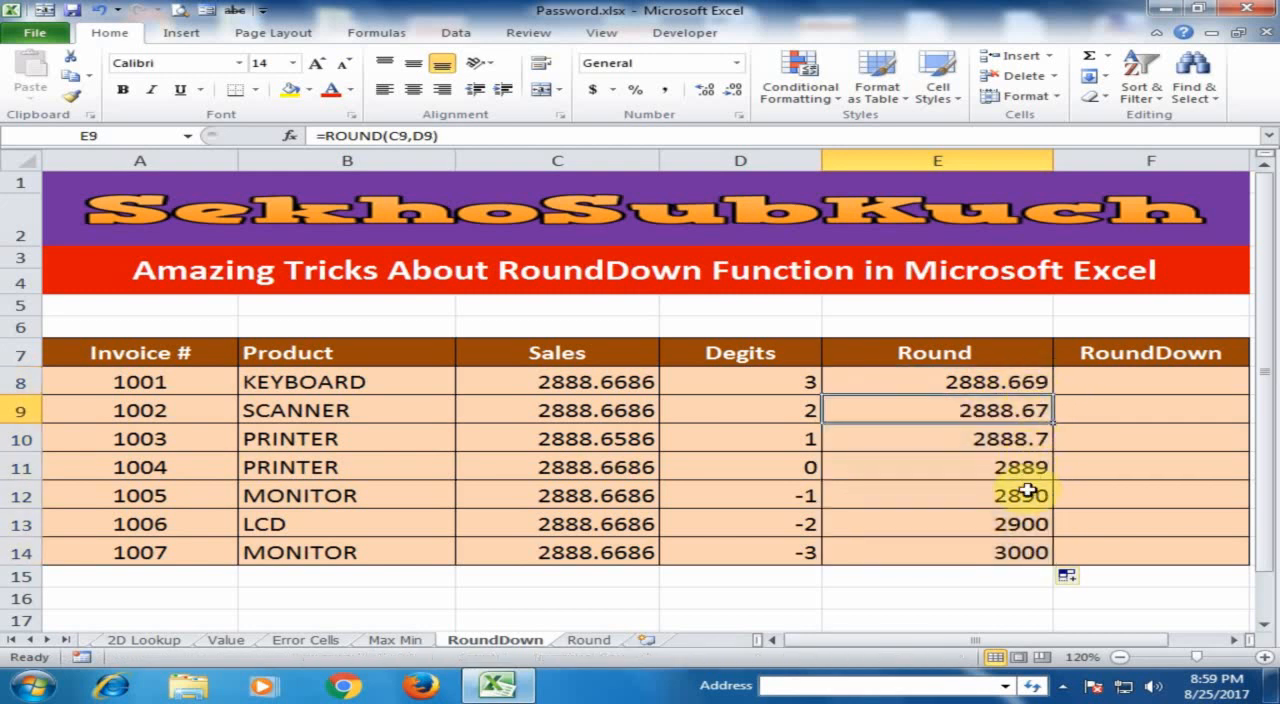
Enter the formula =ROUNDDOWN(C8,D8) in cell F8 to round the first Sales value down by its Degits value.
left_click(1112, 378)
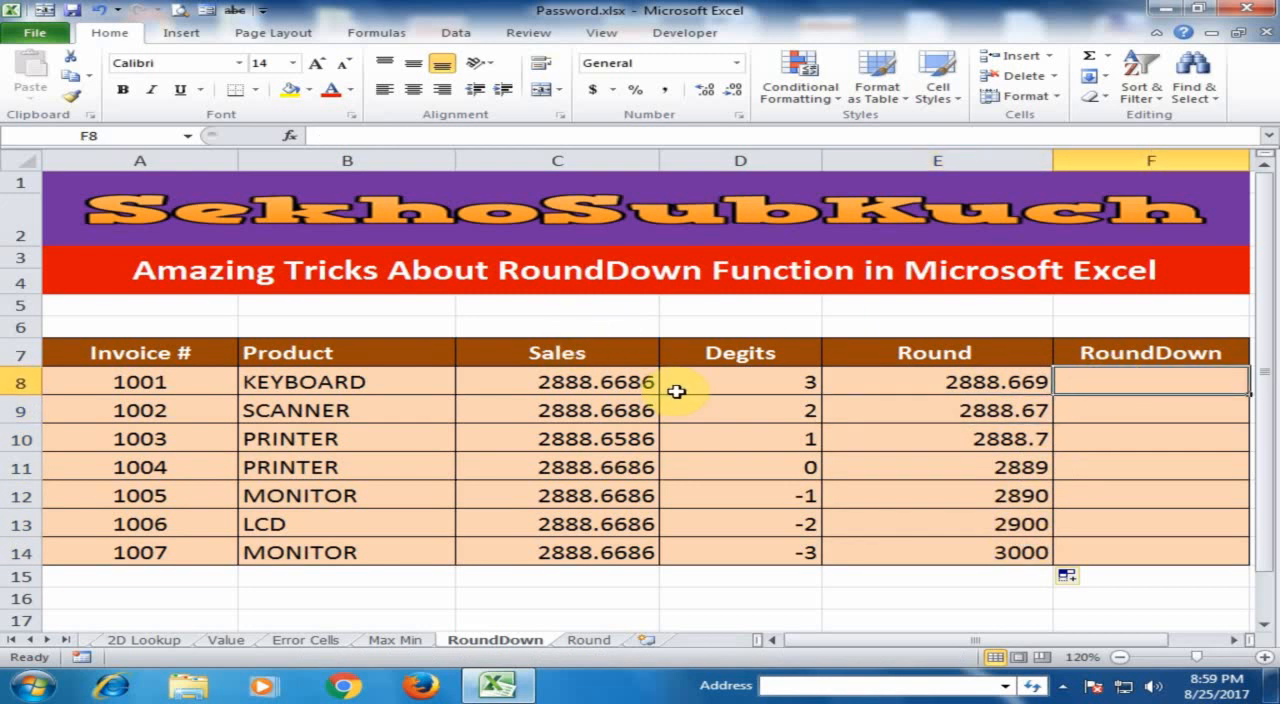
type("=")
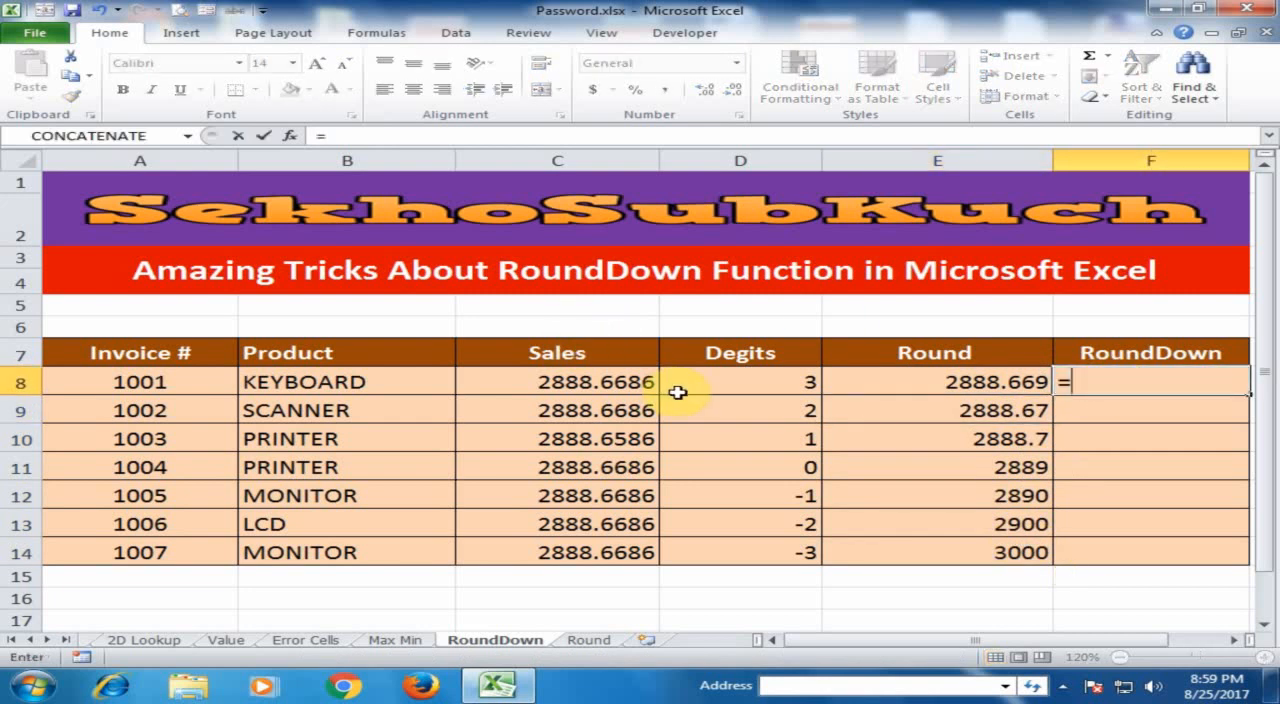
type("rou")
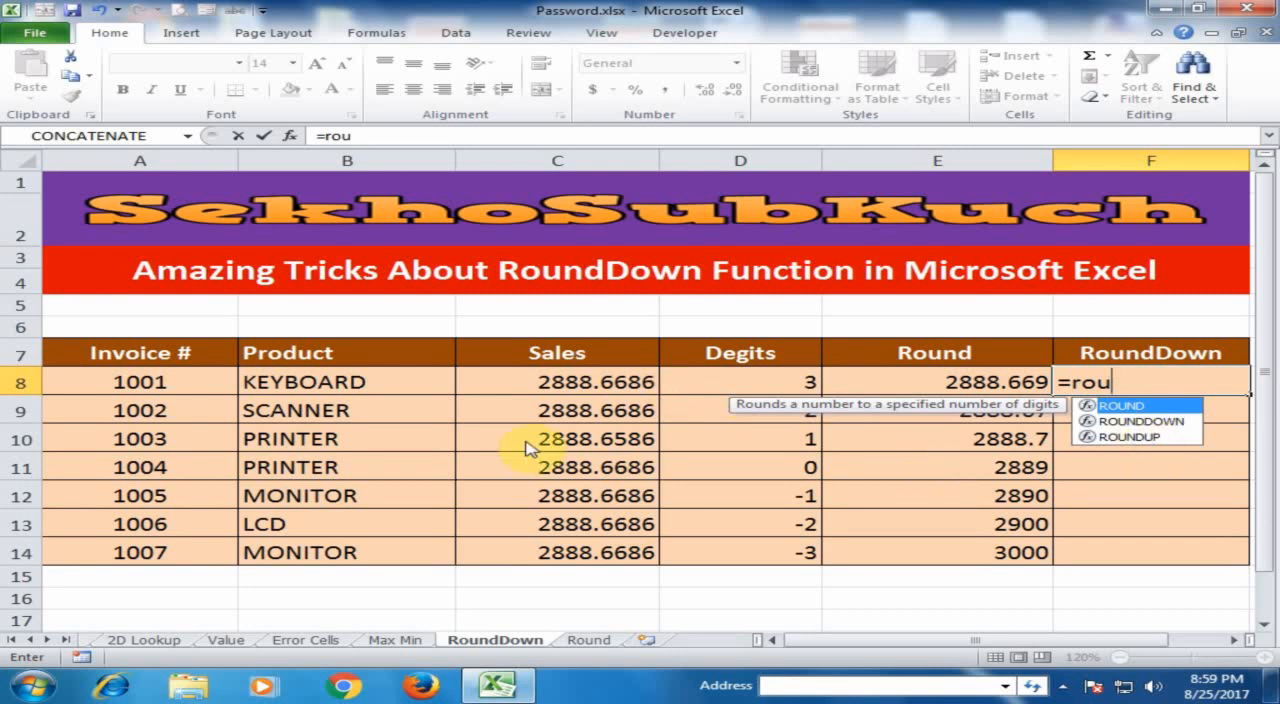
key("Down")
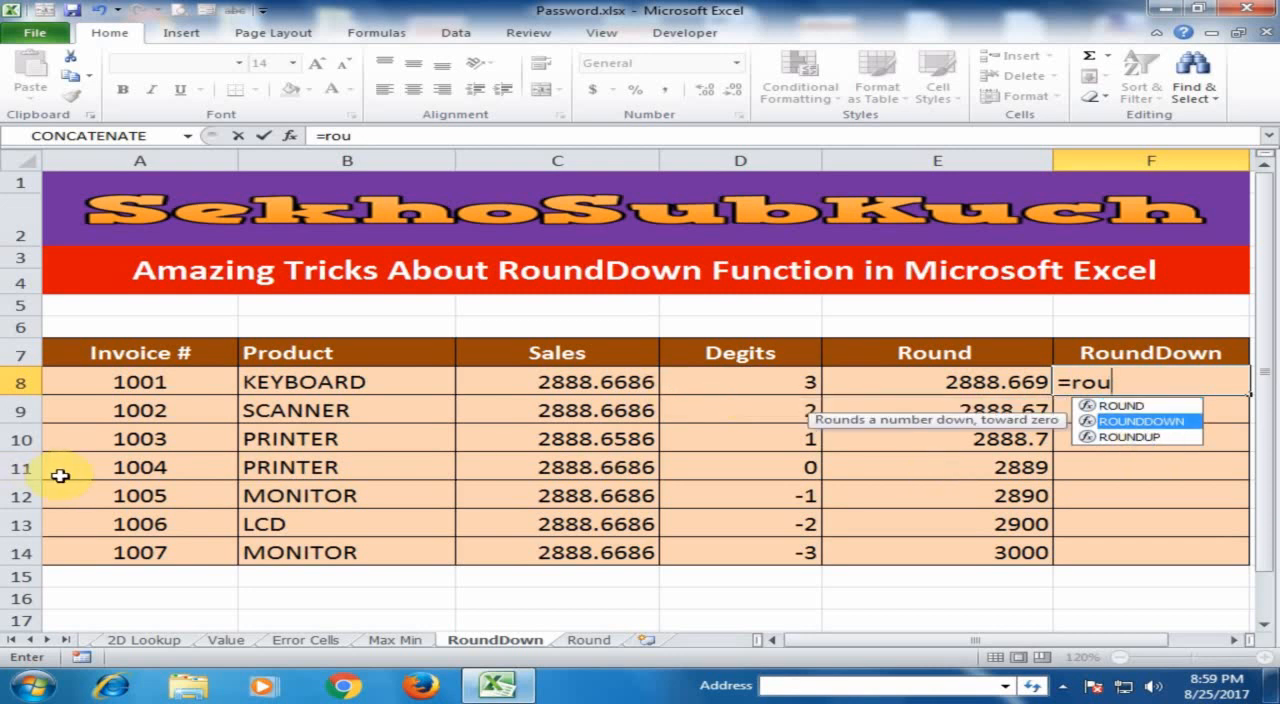
key("Tab")
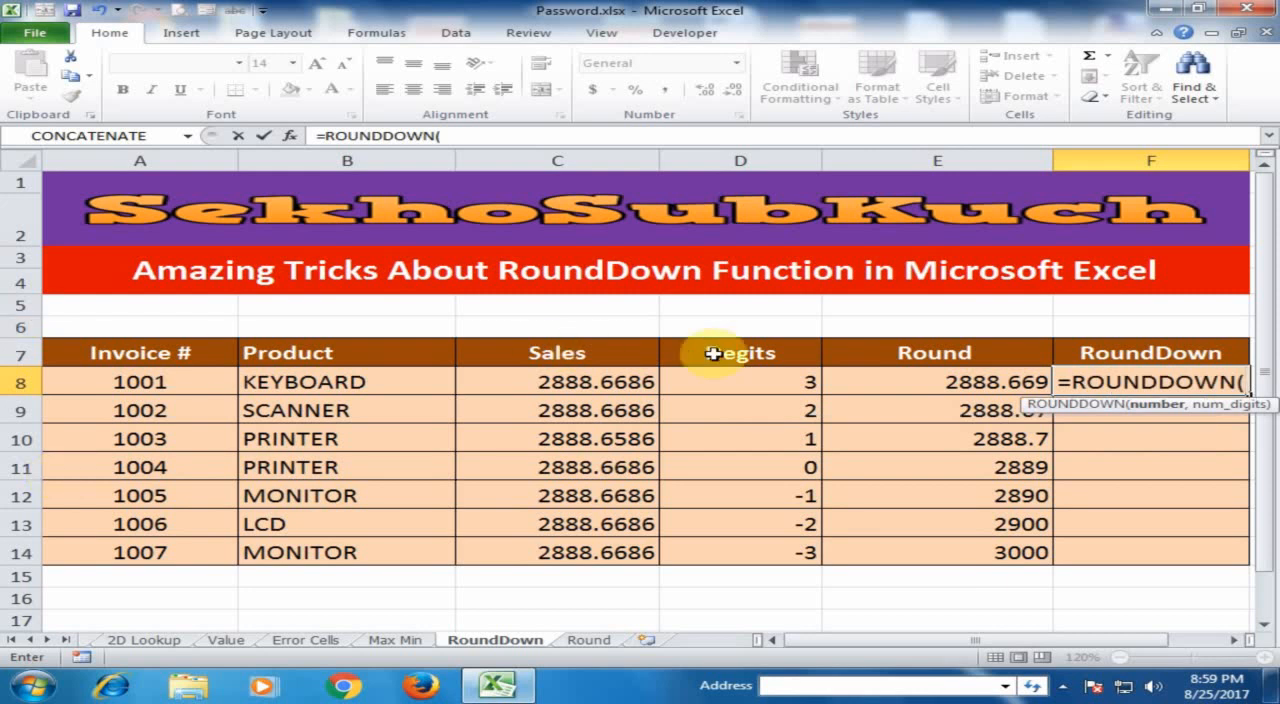
left_click(614, 381)
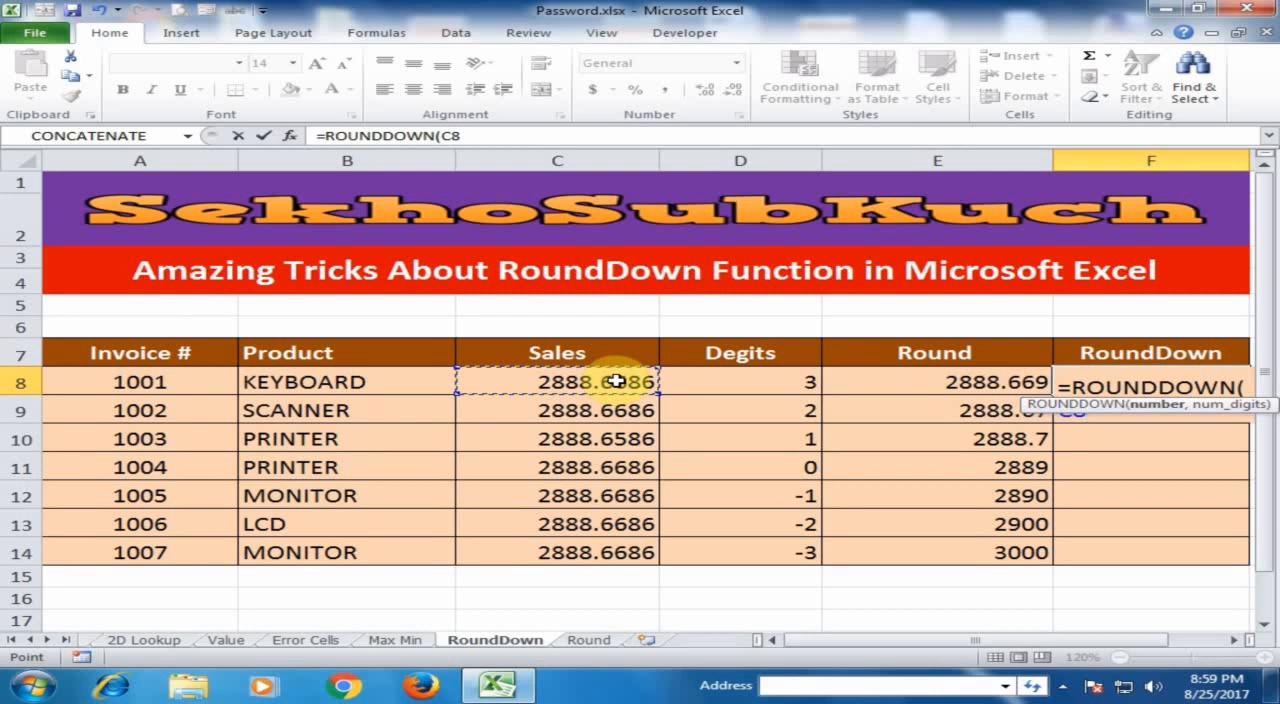
type(",")
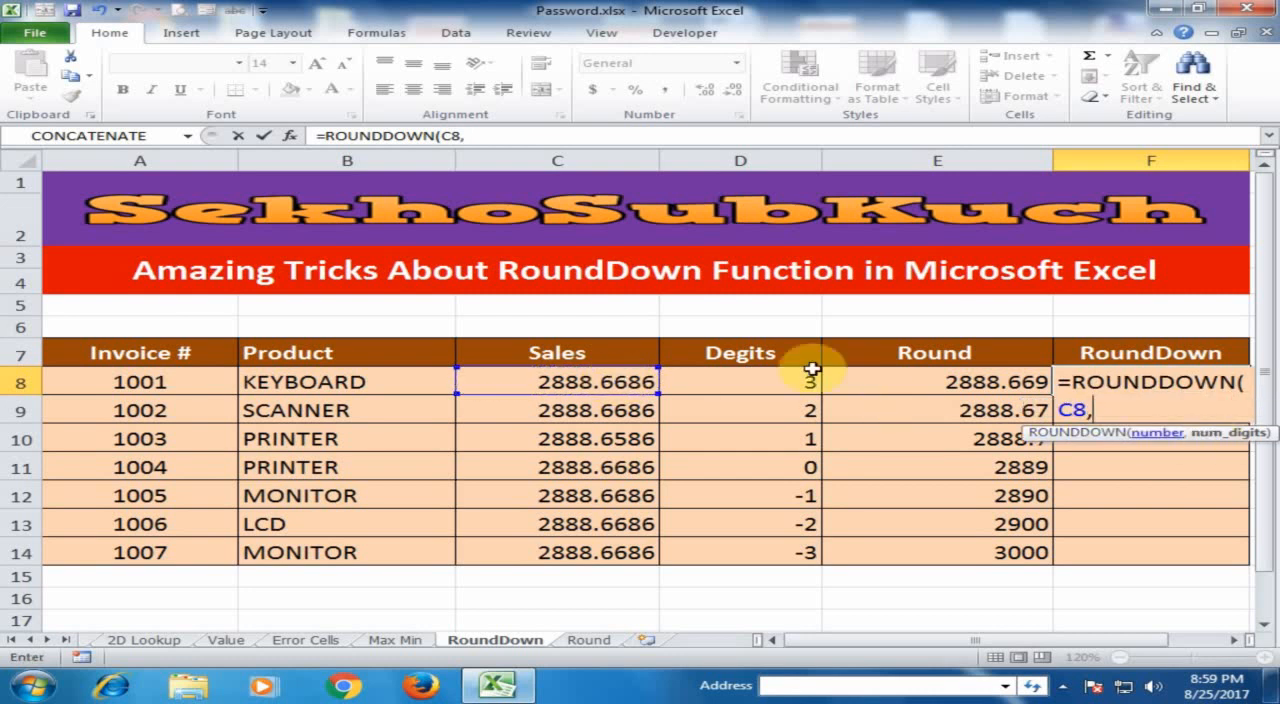
left_click(777, 381)
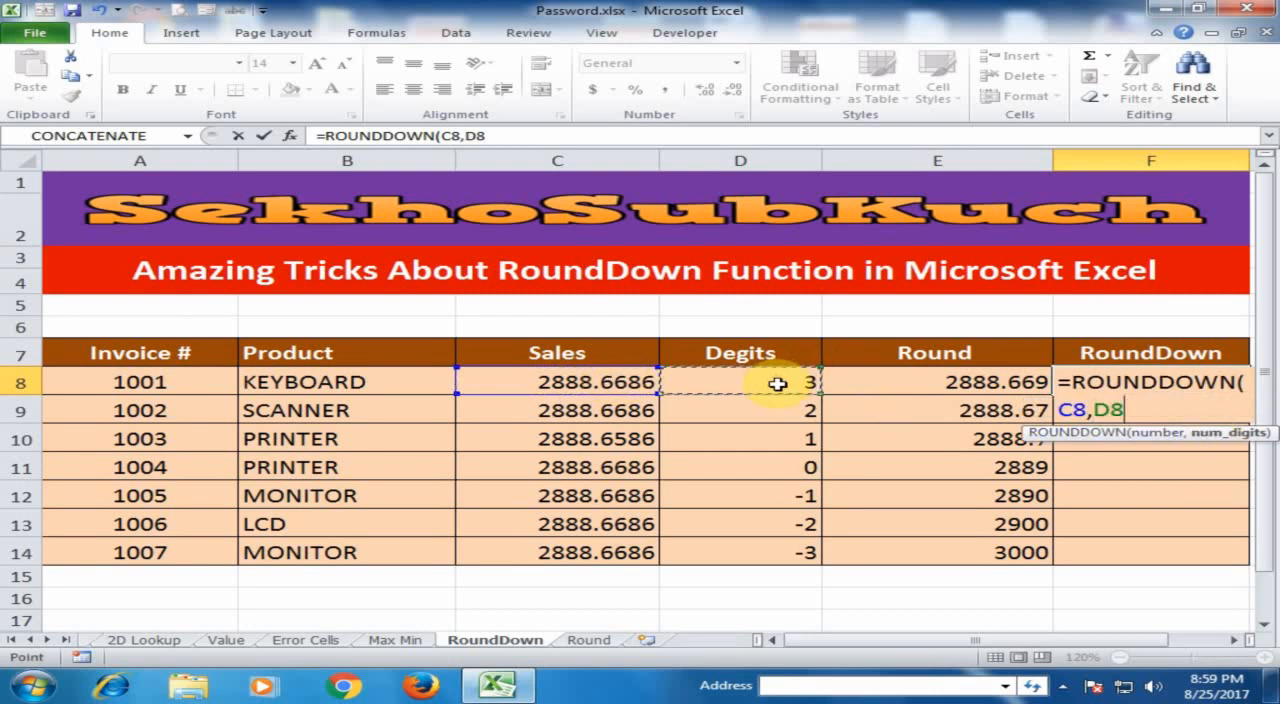
key("Return")
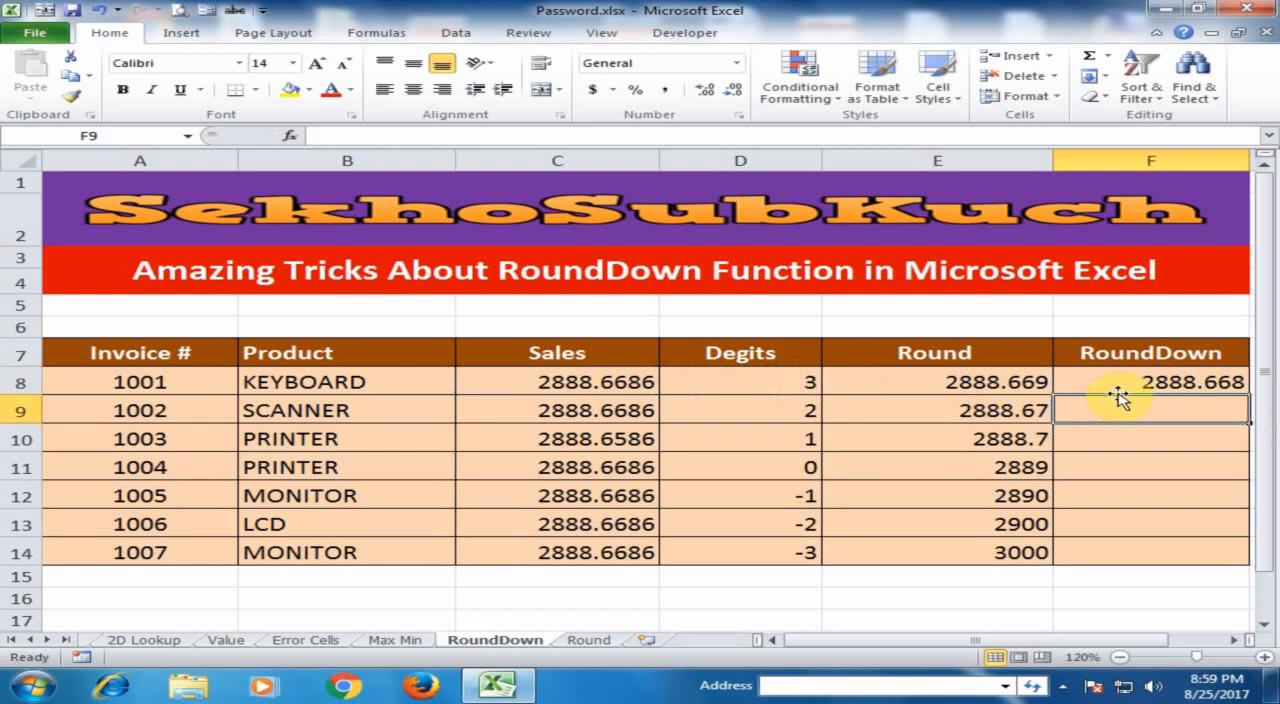
Fill the ROUNDDOWN formula from F8 down the RoundDown column to F14.
left_click(1153, 383)
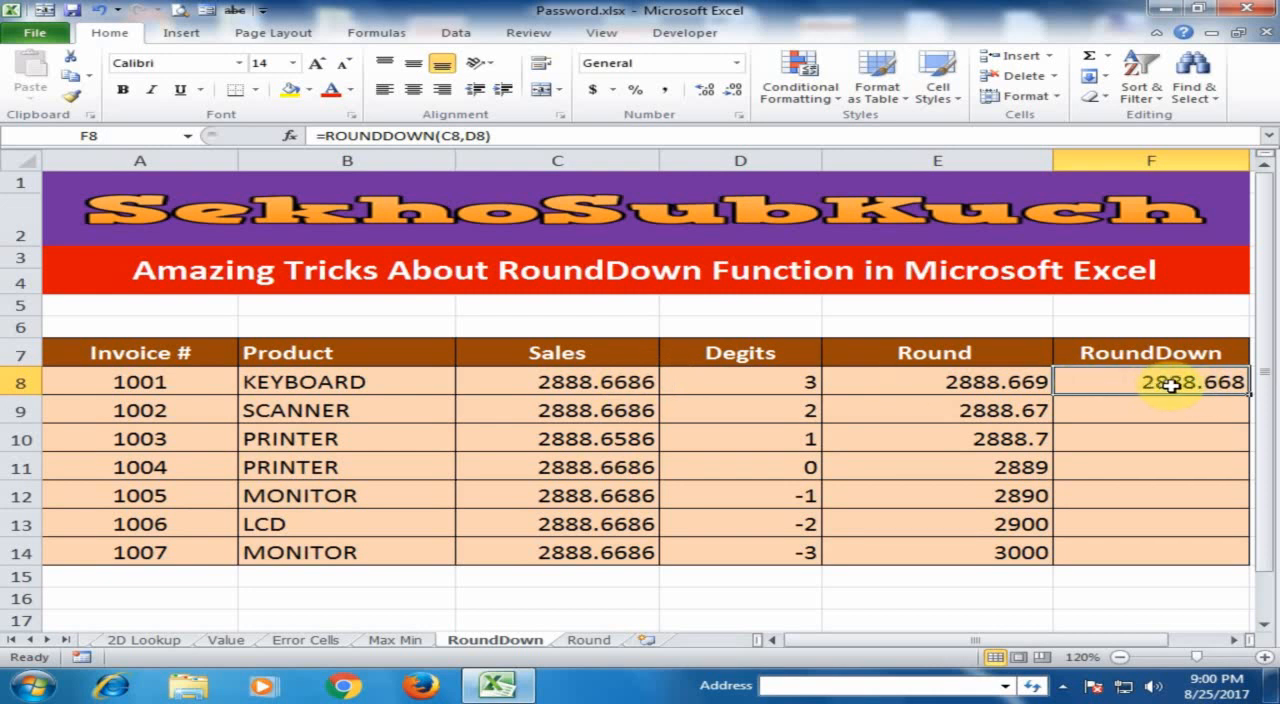
double_click(1250, 395)
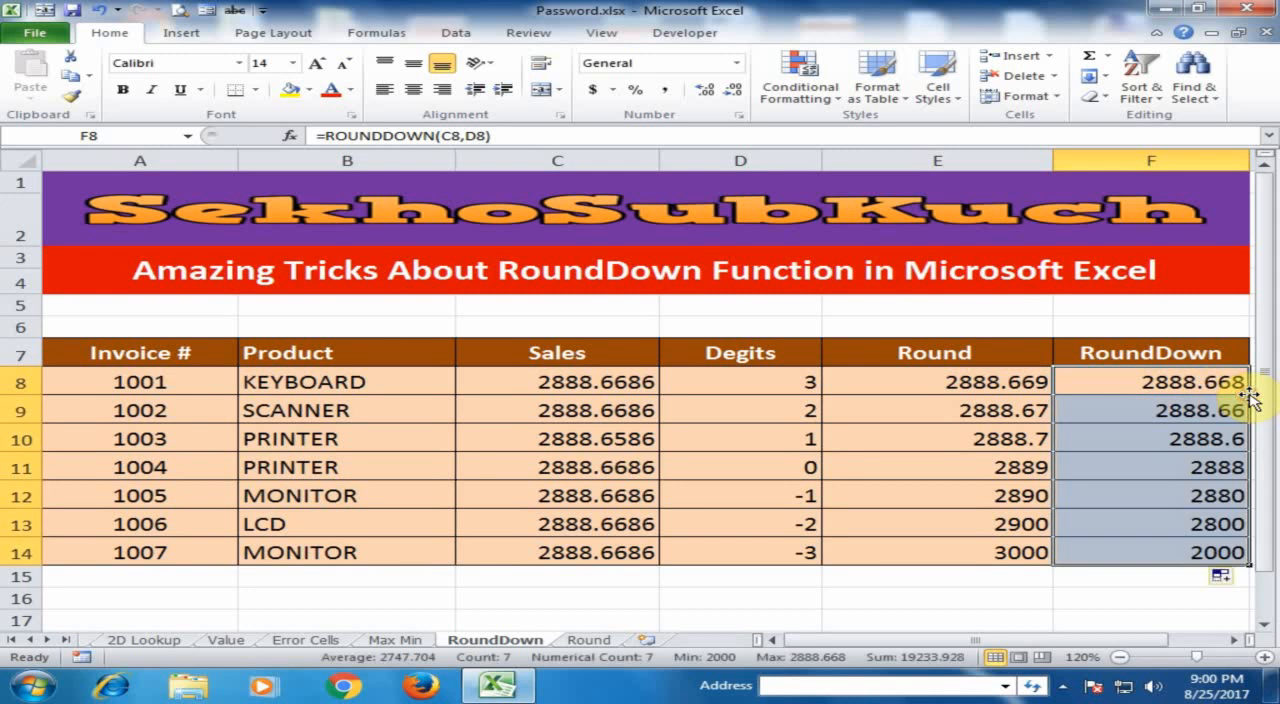
left_click(1100, 409)
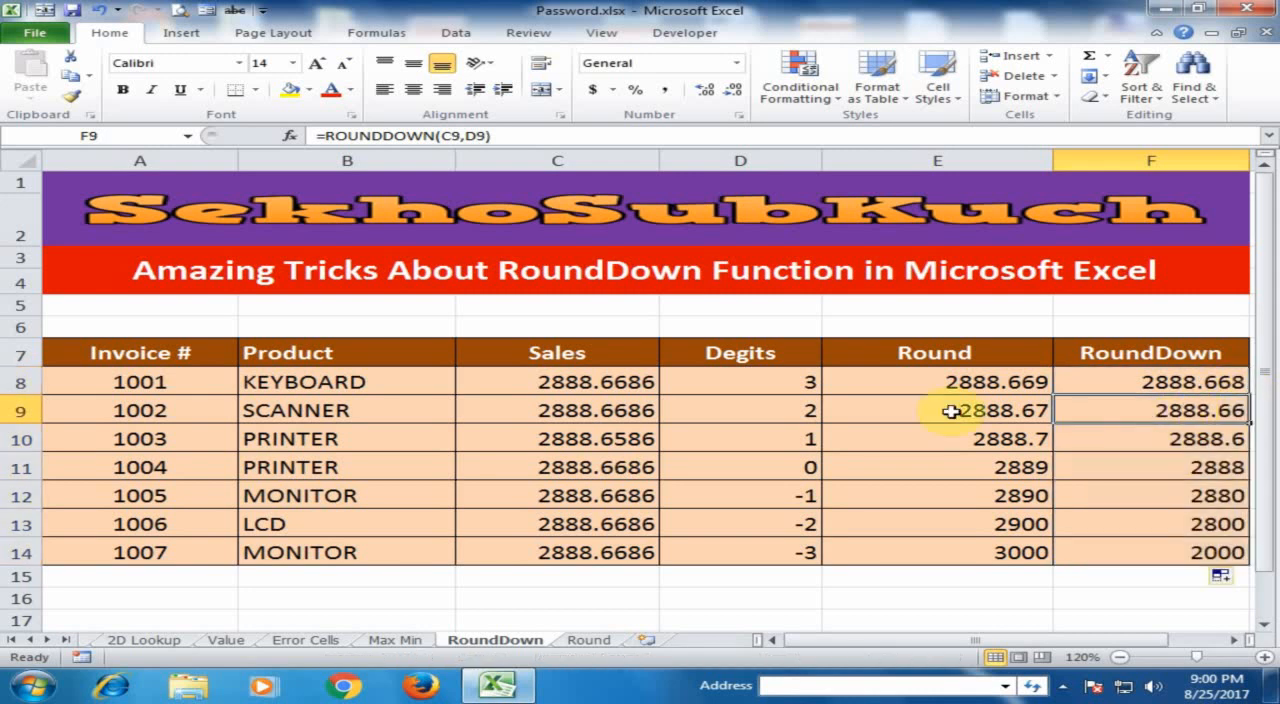
Compare the Round and RoundDown results in rows 9 to 13 against their Sales and Degits values.
left_click(746, 412)
left_click(1231, 410)
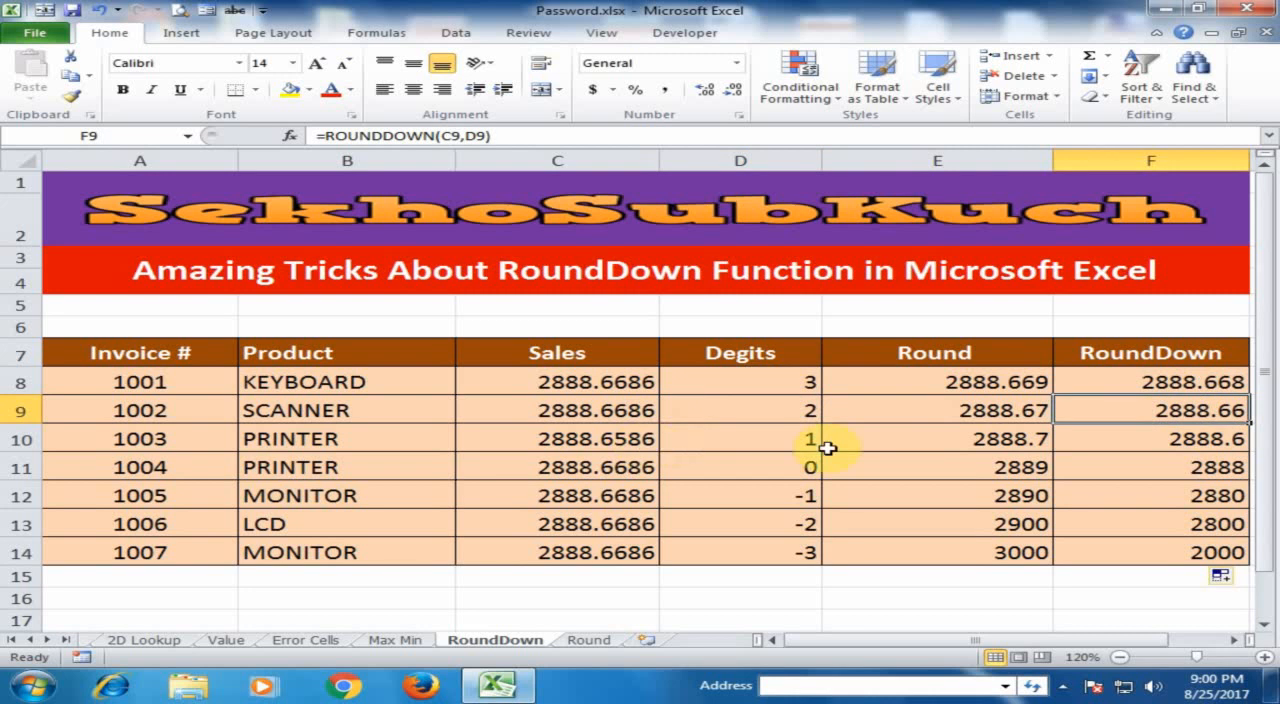
left_click(774, 438)
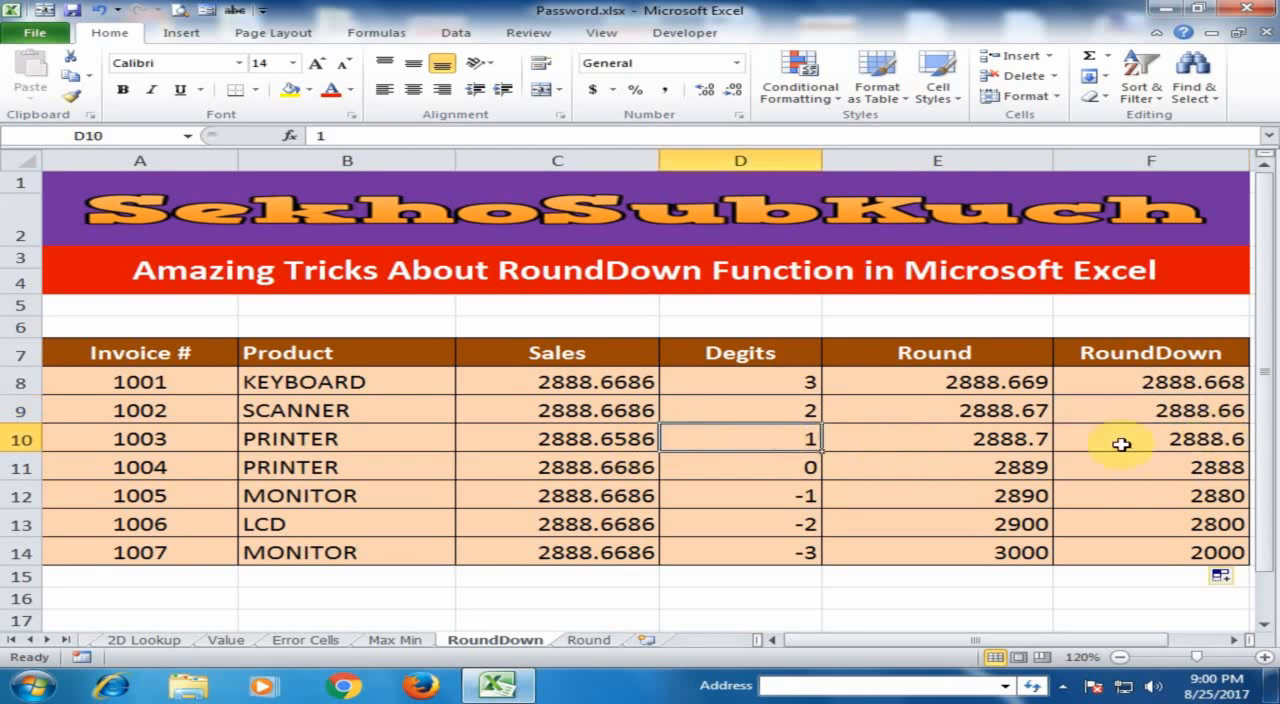
left_click(800, 465)
left_click(1159, 470)
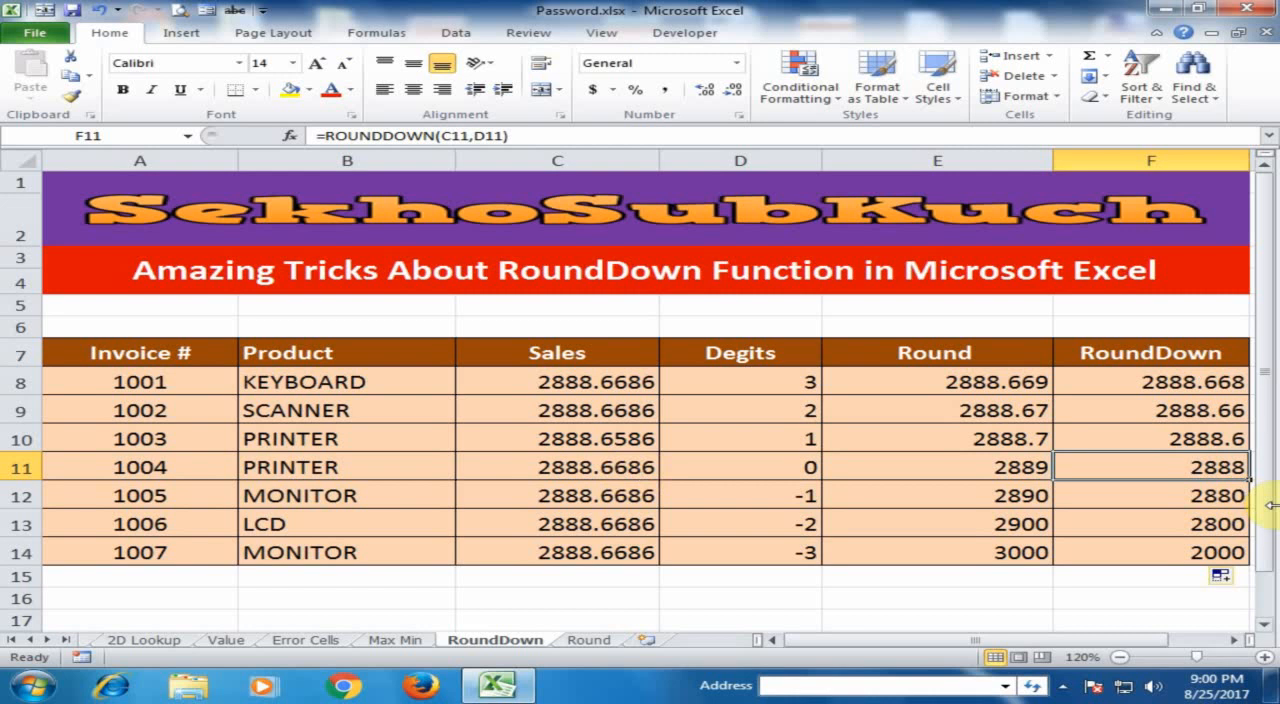
left_click(804, 499)
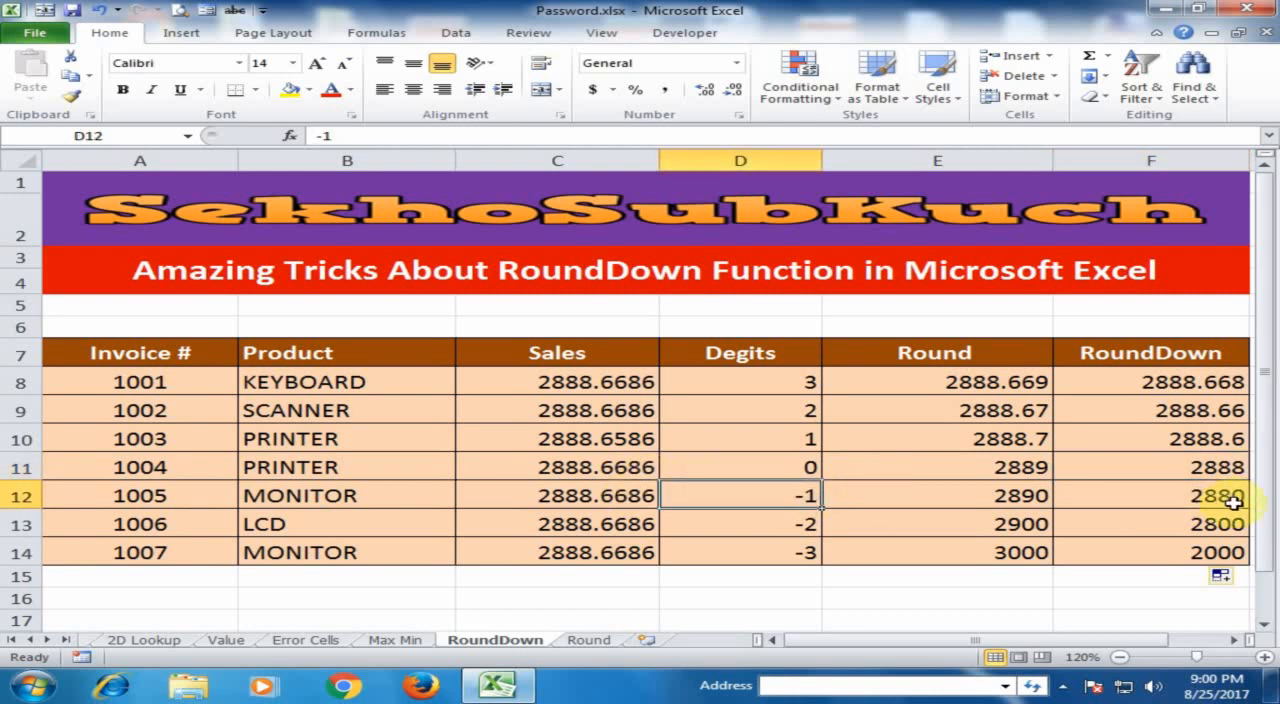
left_click(608, 524)
left_click(815, 524)
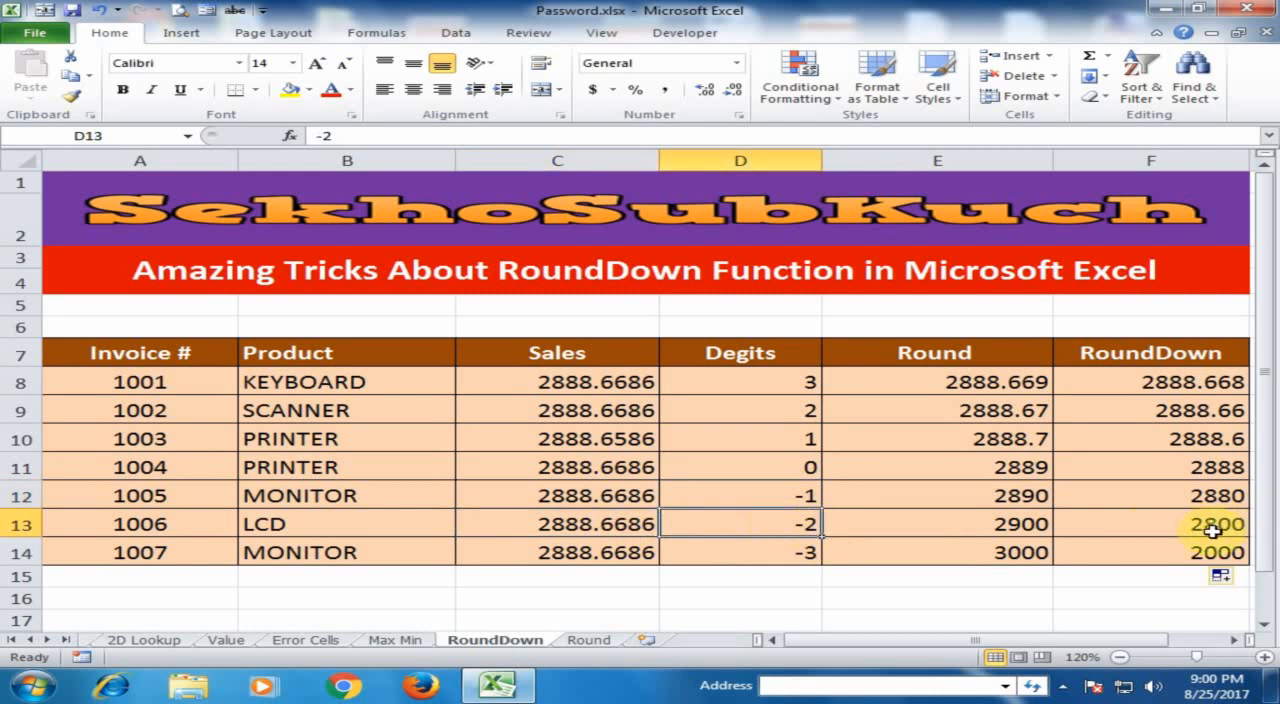
left_click(1030, 495)
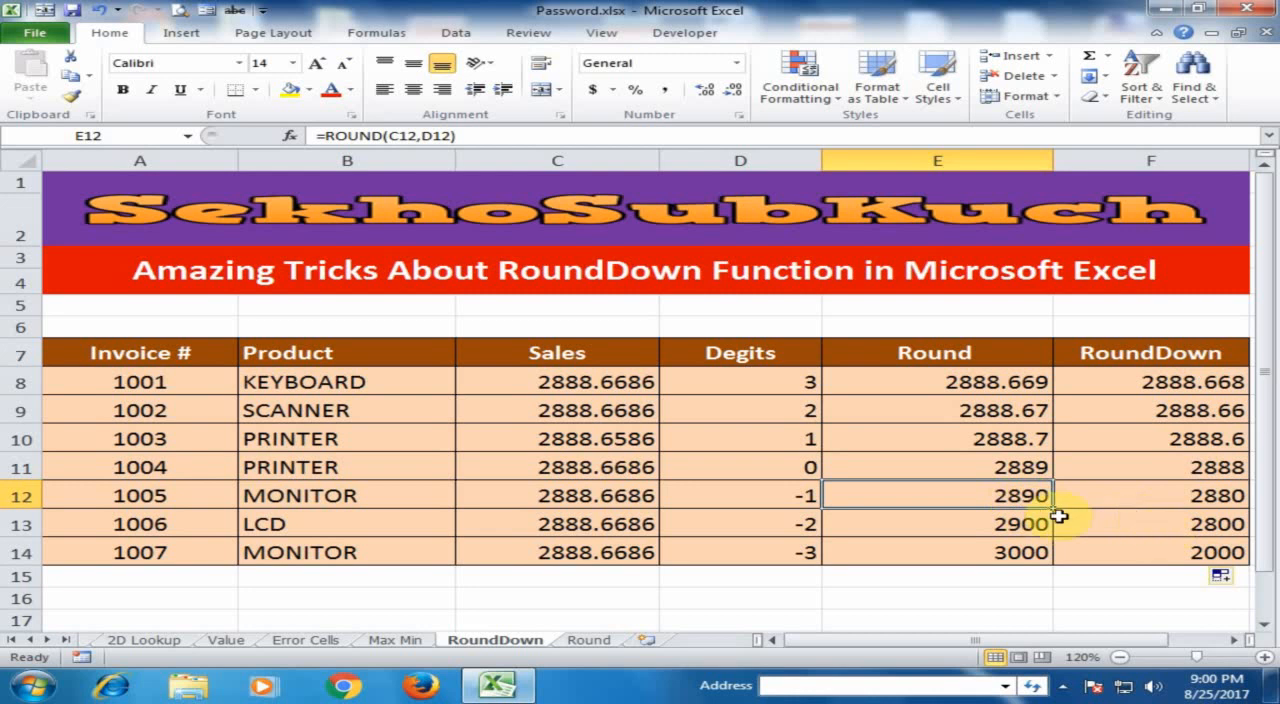
left_click(1217, 521)
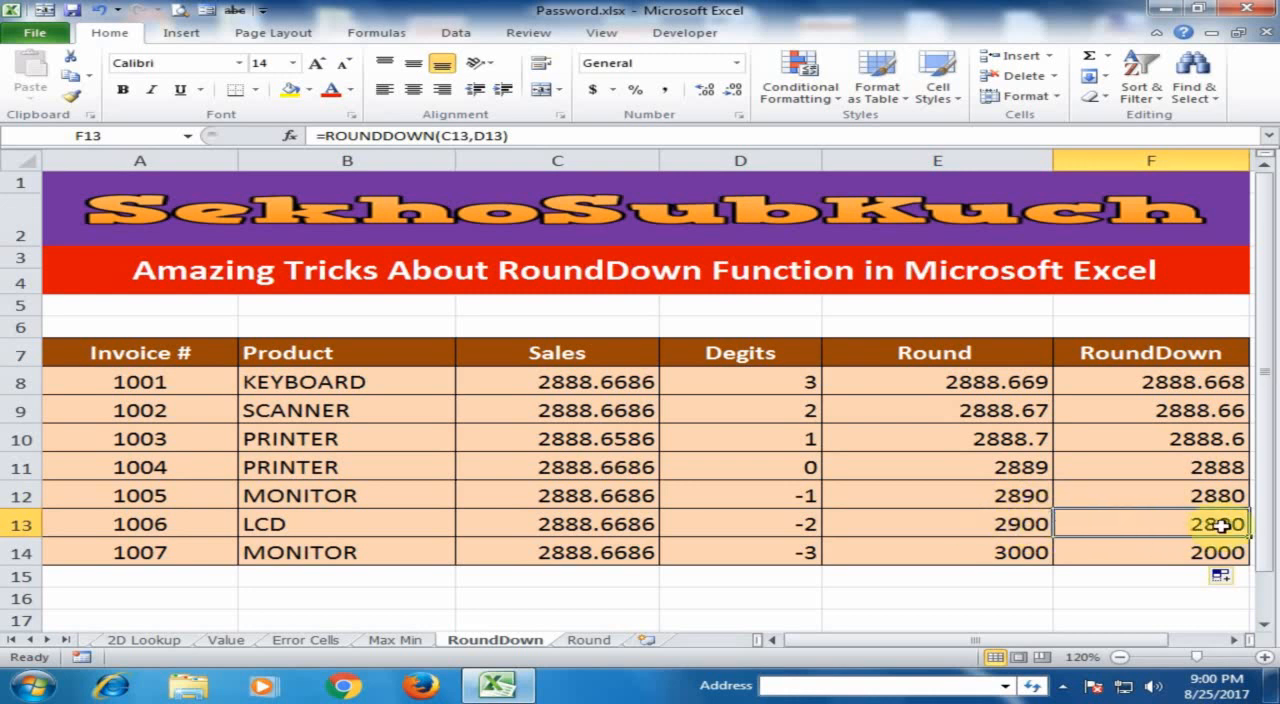
left_click(1000, 528)
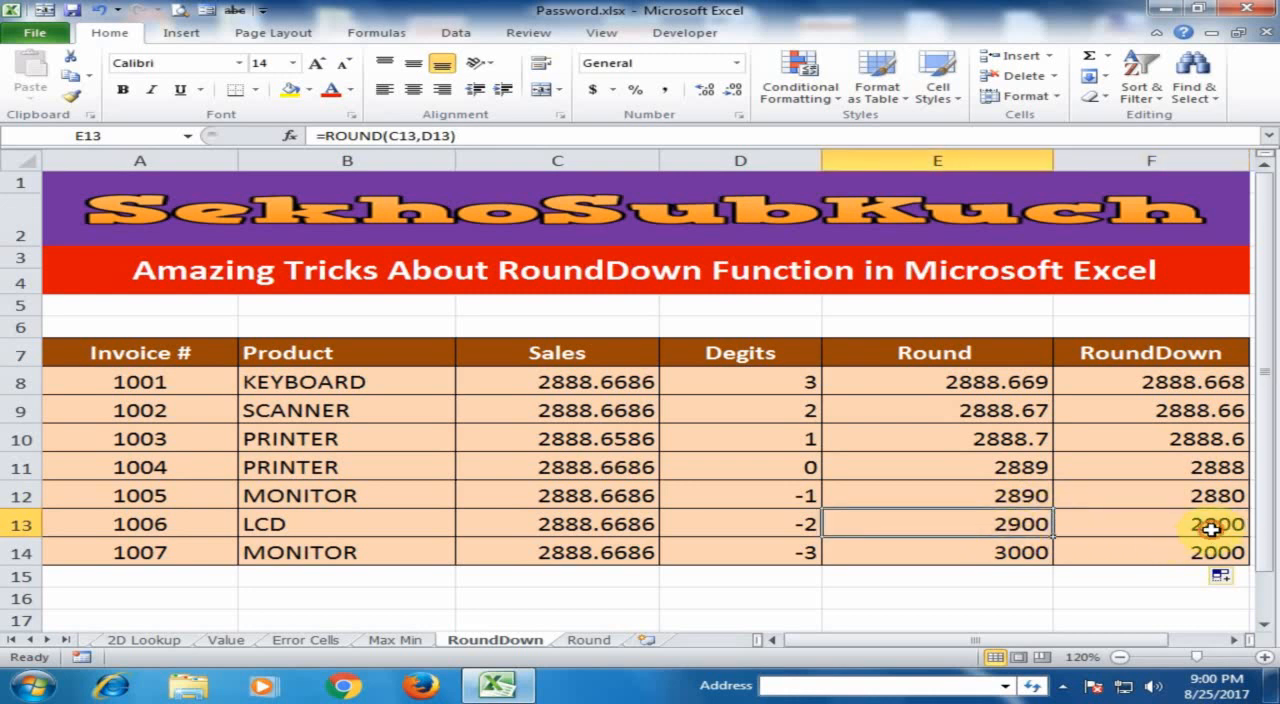
left_click(1211, 530)
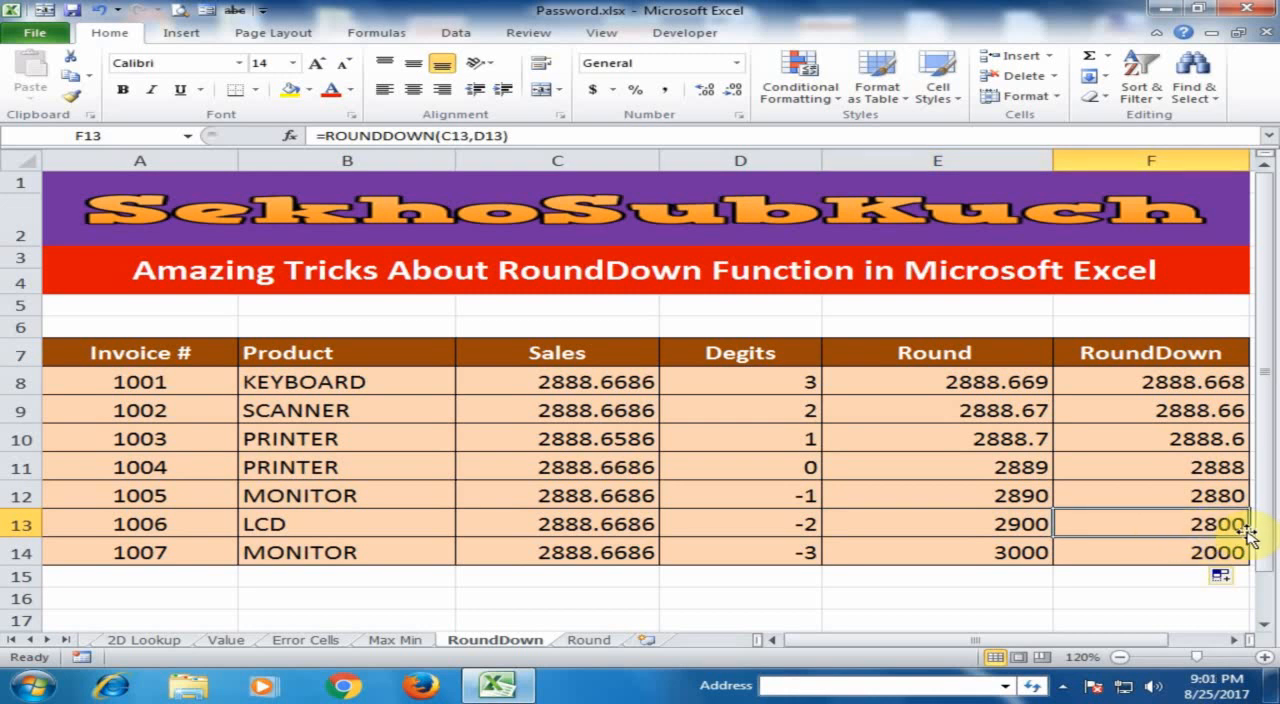
left_click(1020, 523)
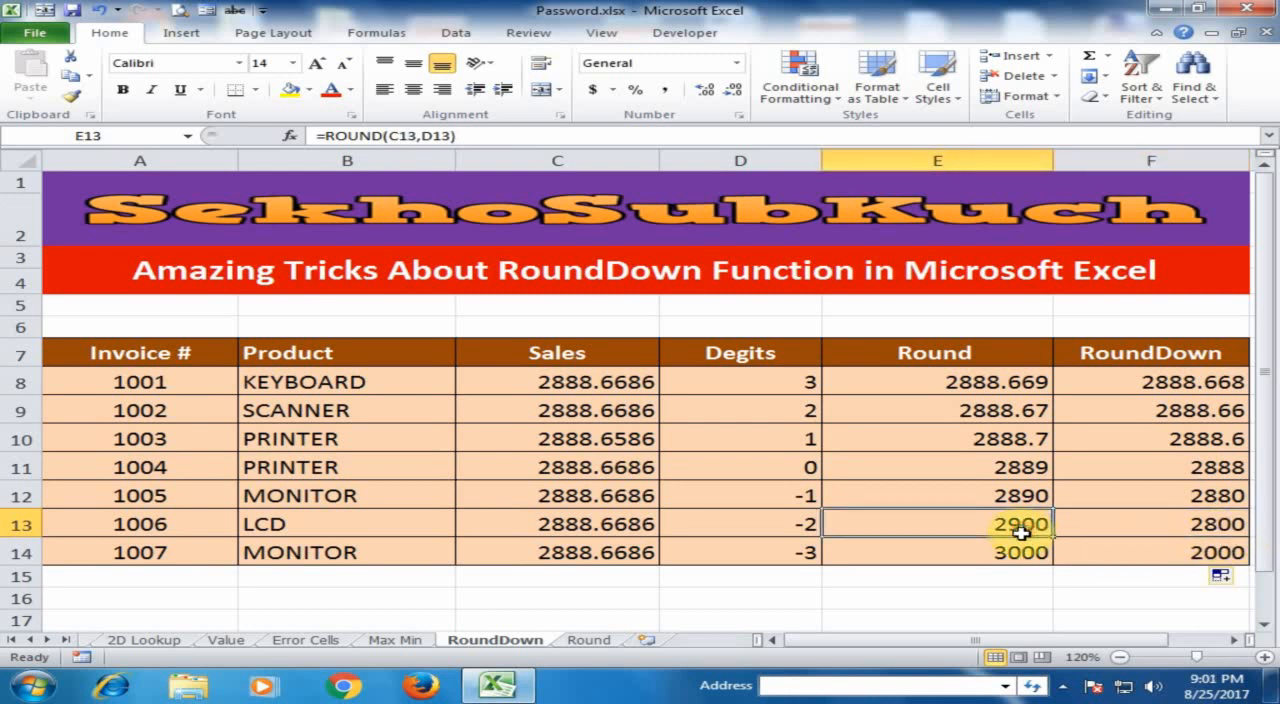